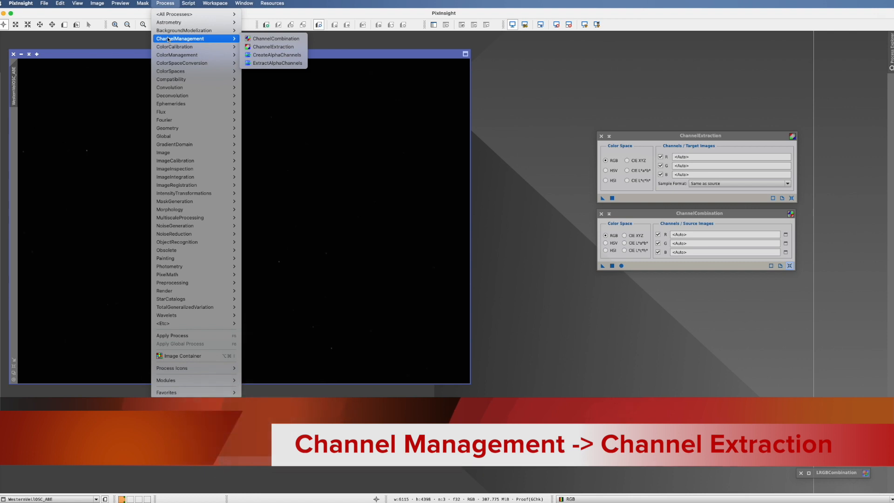
Auto-stretch the display of the WesternVeilOSC_ABE image and split it into separate R, G and B images with ChannelExtraction
click(285, 47)
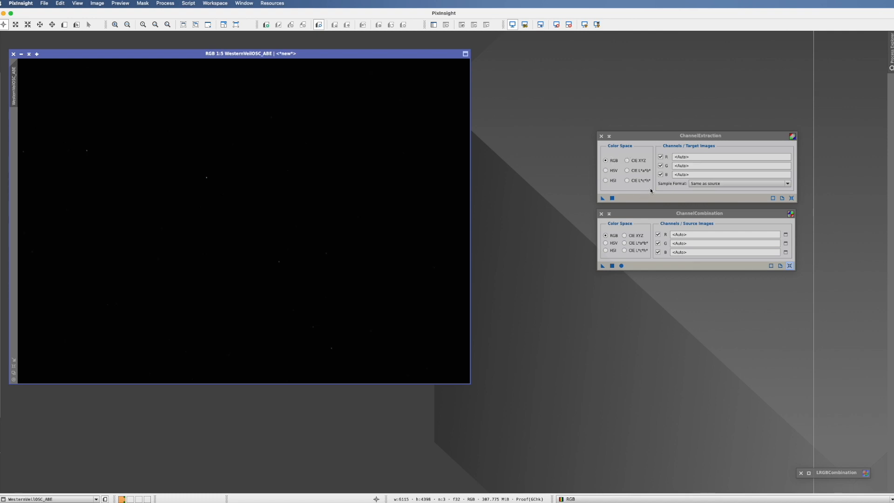
click(606, 170)
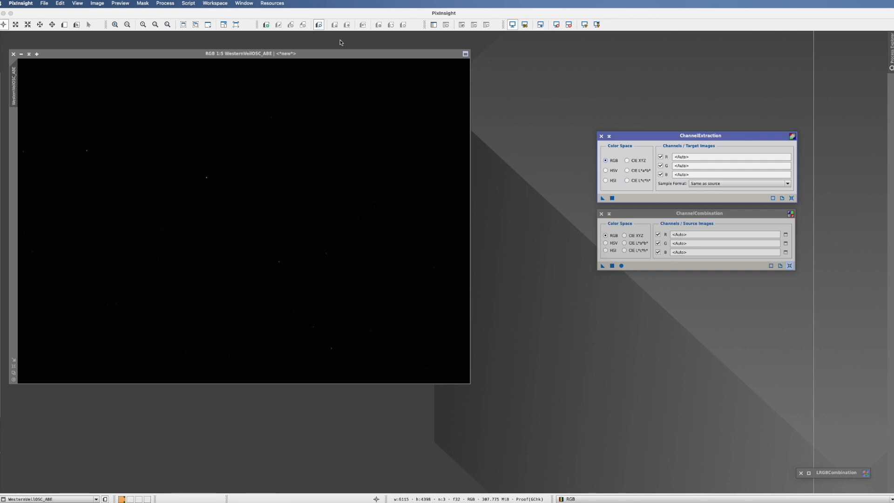
click(336, 54)
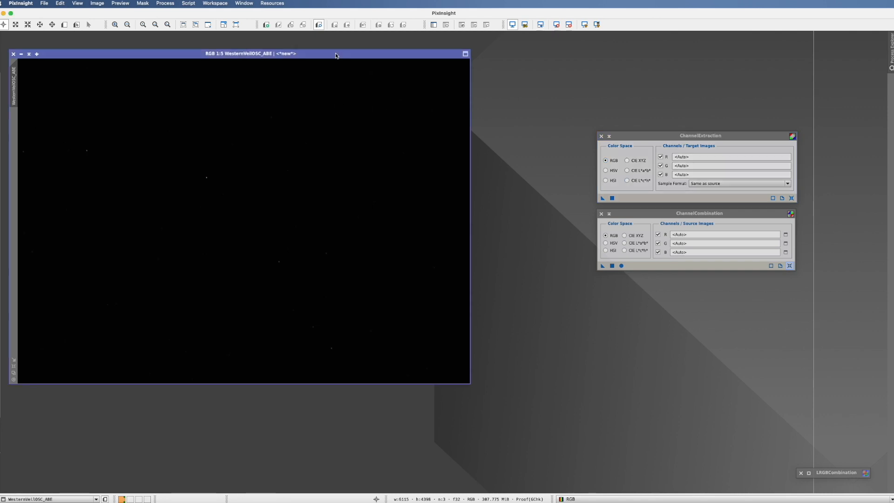
click(585, 26)
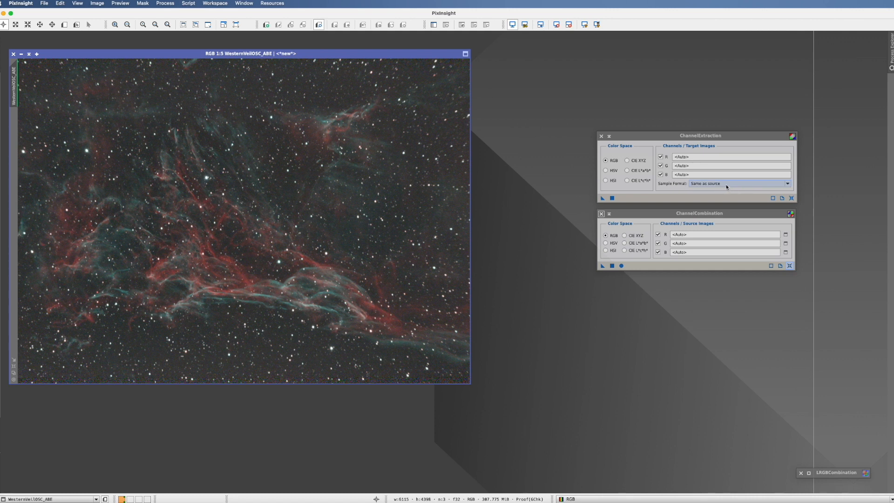
click(612, 199)
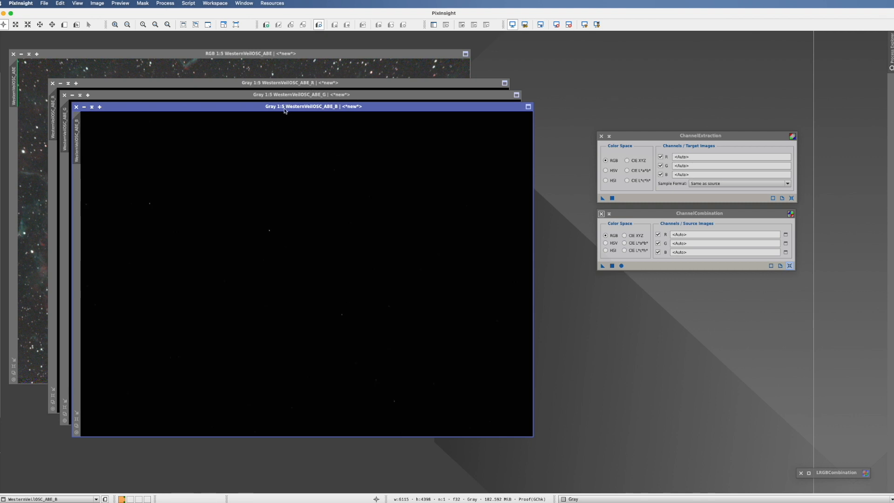
Auto-stretch the display of the extracted B, G and R images and spread their windows apart
click(584, 24)
drag(354, 109, 634, 121)
click(382, 96)
click(584, 24)
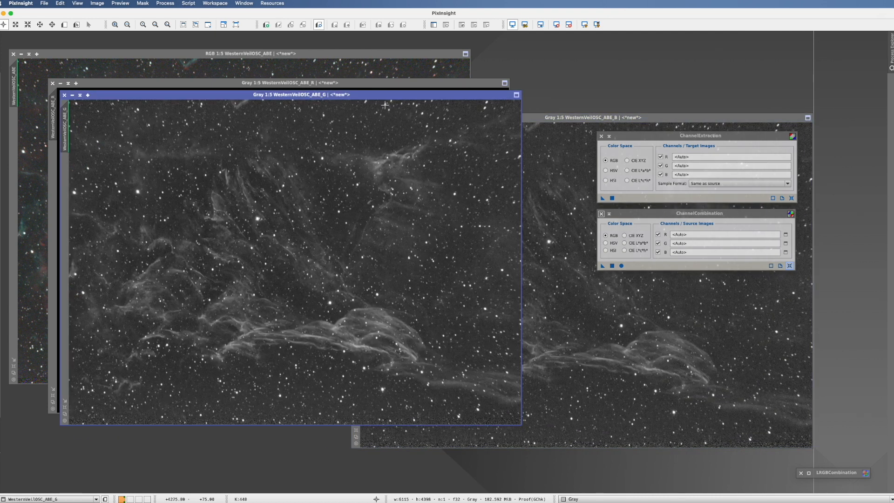
drag(382, 95, 355, 159)
click(361, 83)
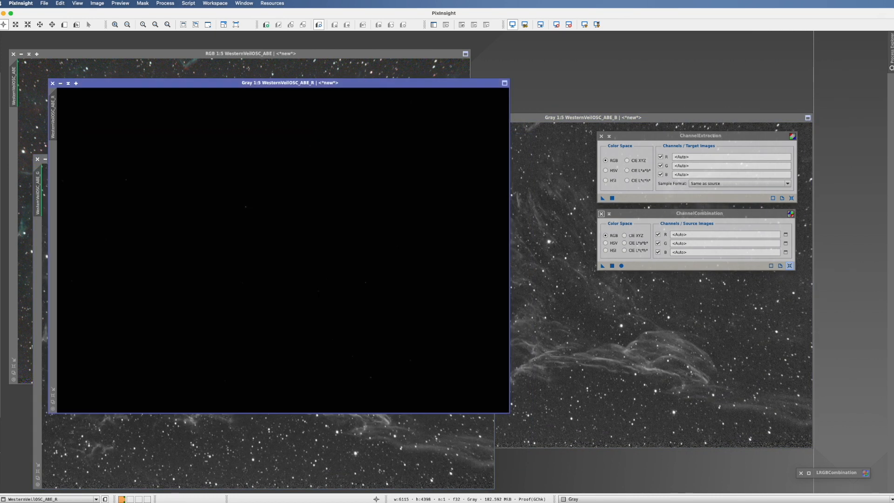
click(584, 24)
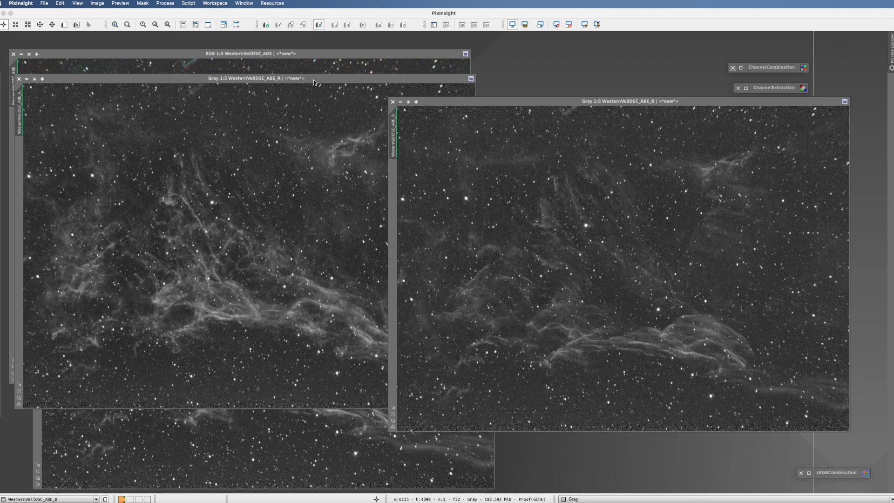
Rename the extracted red channel image as Ha, minimize it and park its icon in the empty workspace area
click(20, 100)
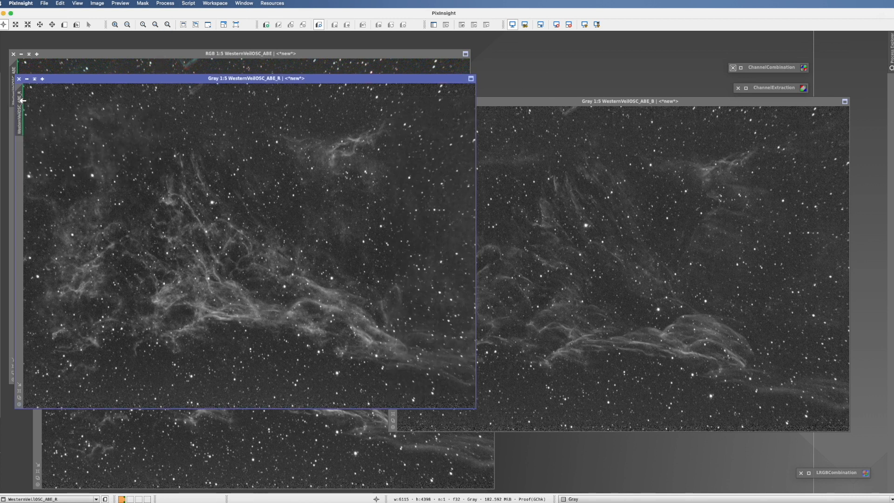
double_click(21, 100)
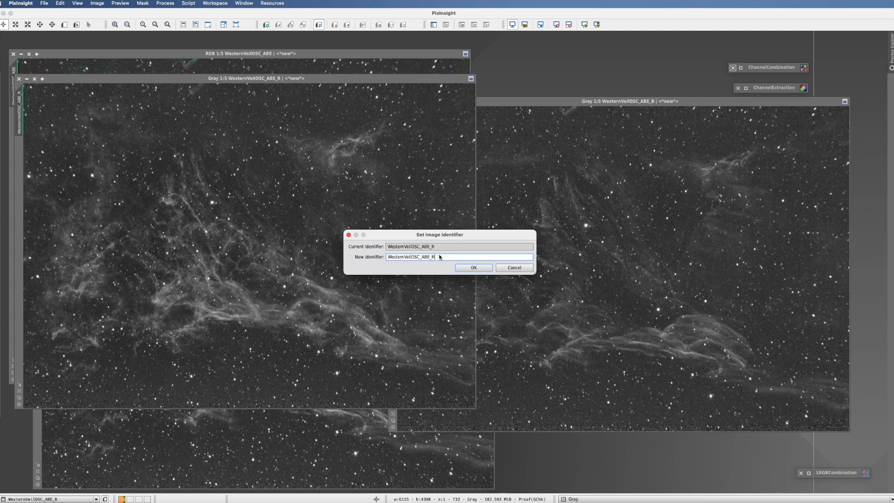
text(Ha)
key(Return)
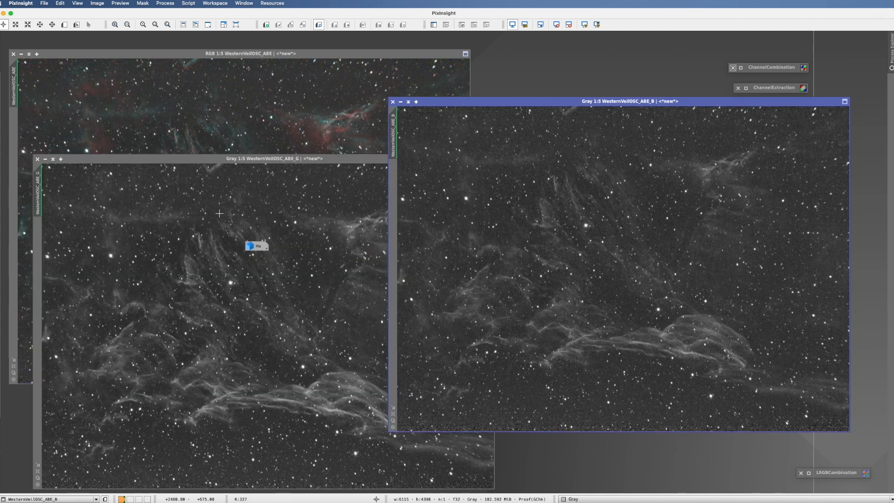
drag(256, 246, 635, 76)
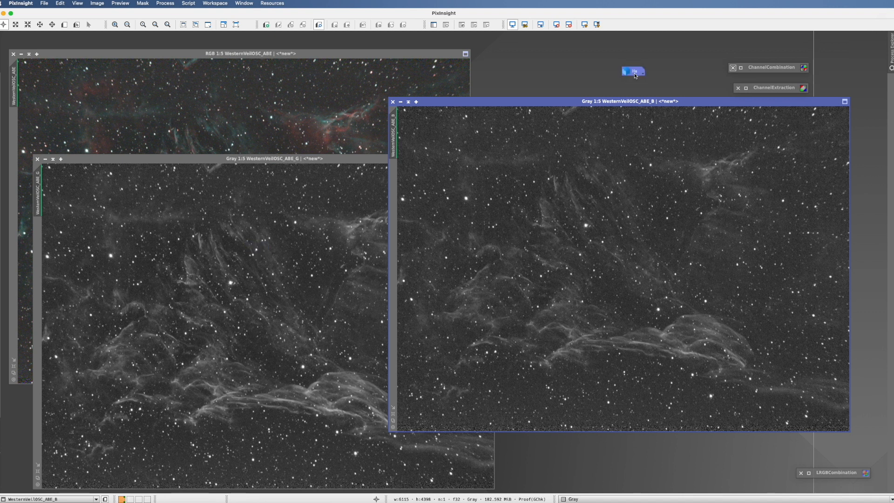
mouse_move(634, 76)
Move the blue channel image aside and open PixelMath, placing it clear of the image windows
drag(544, 103, 335, 89)
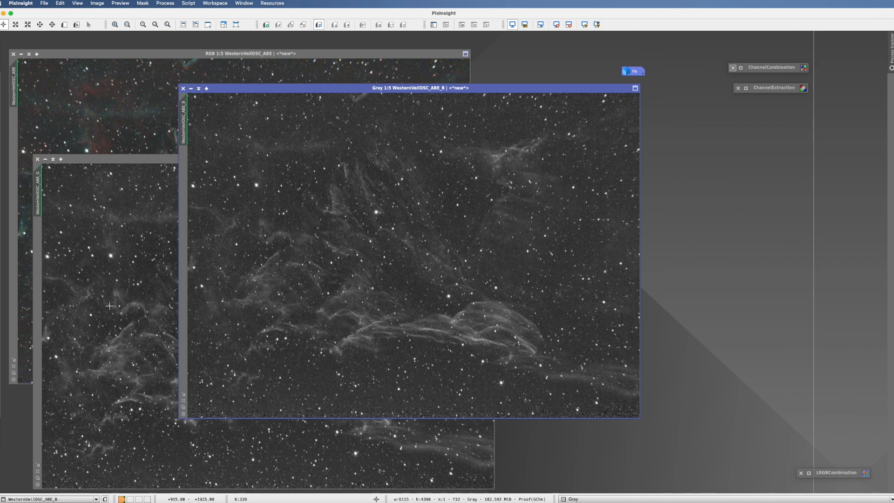
click(164, 3)
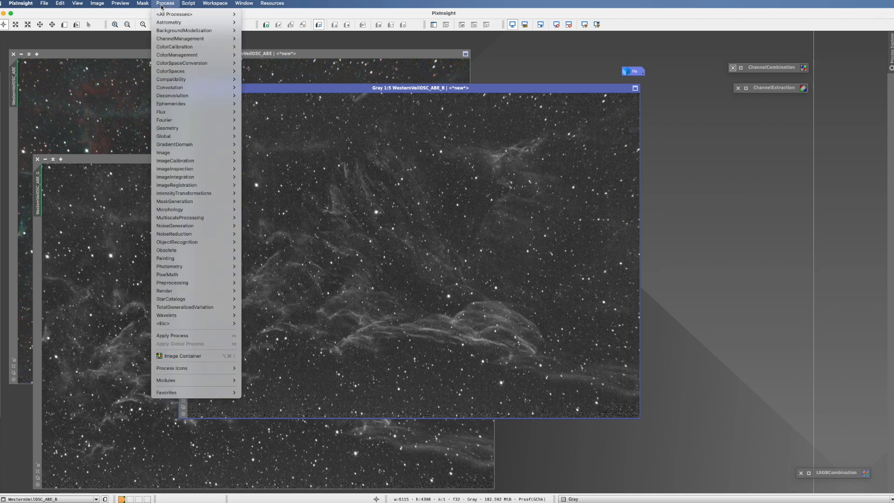
mouse_move(167, 275)
click(264, 274)
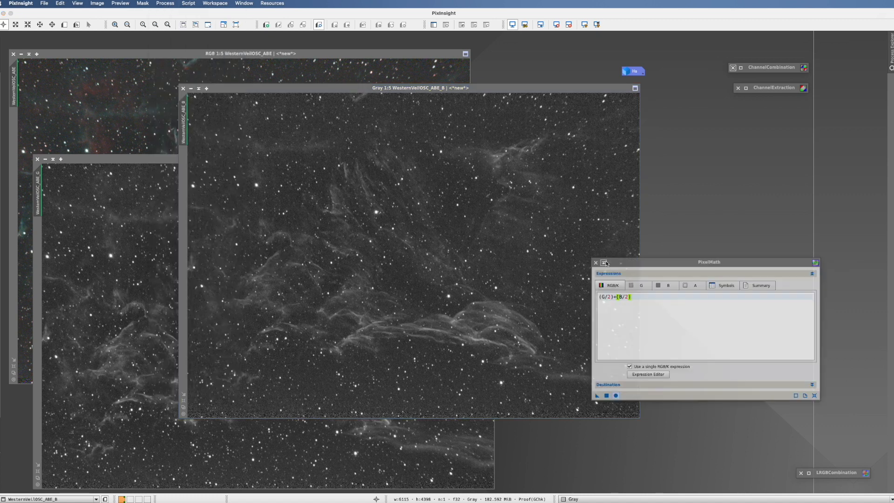
drag(624, 266, 685, 251)
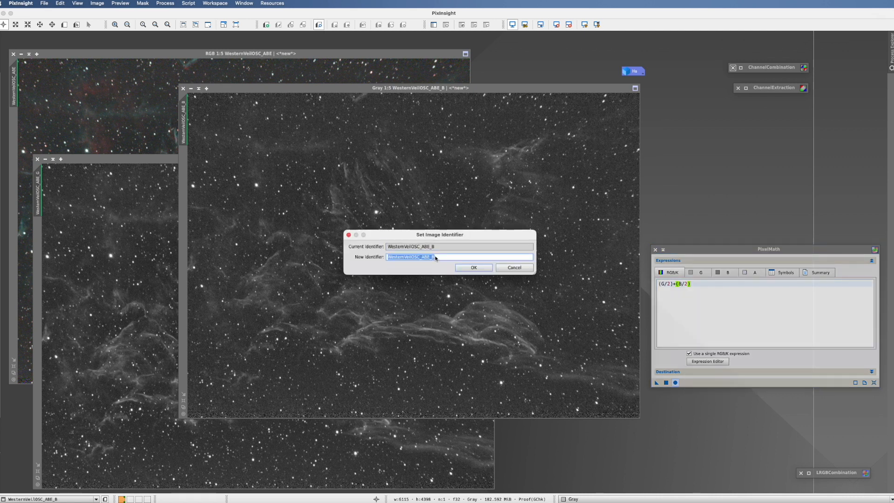
Rename the extracted blue channel image as B and the green channel image as G
click(435, 257)
drag(447, 258, 356, 254)
text(B)
key(Return)
double_click(38, 191)
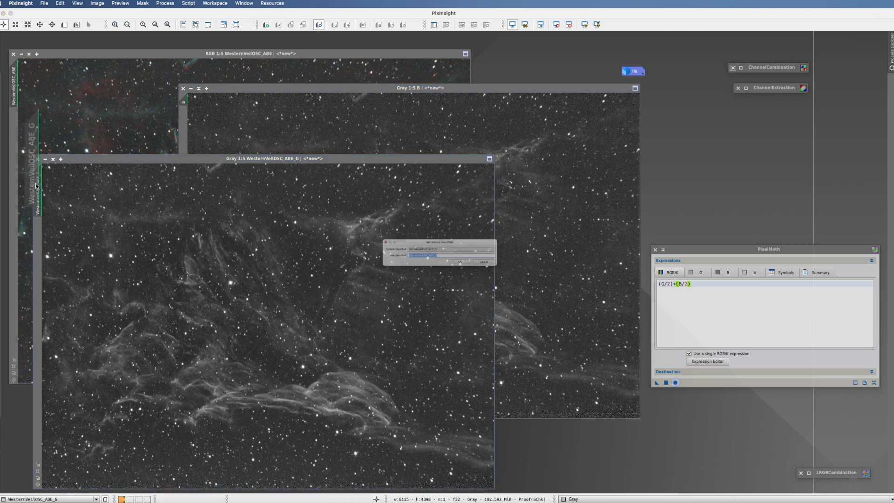
text(G)
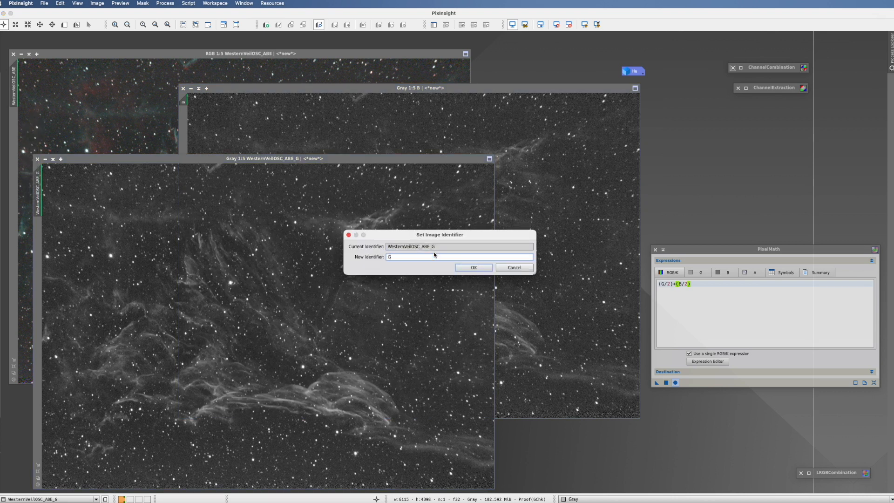
key(Return)
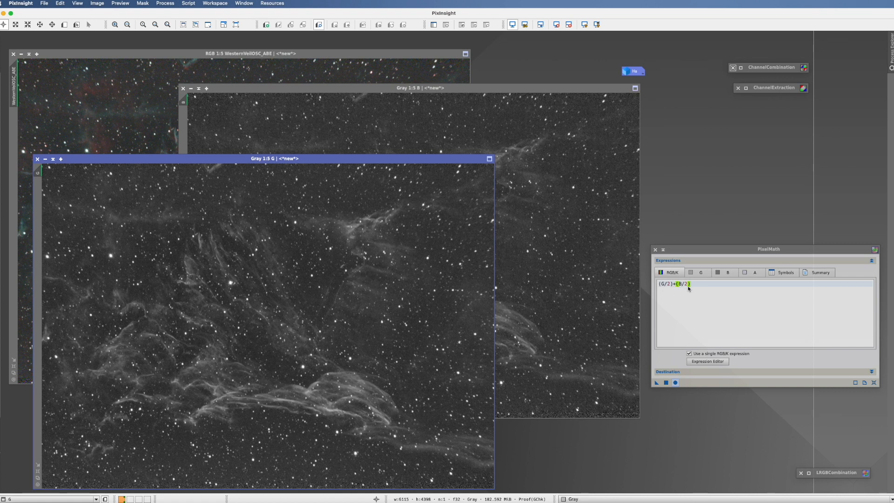
Apply the PixelMath expression (G/2)+(B/2) to the G image
click(657, 385)
drag(657, 385, 373, 299)
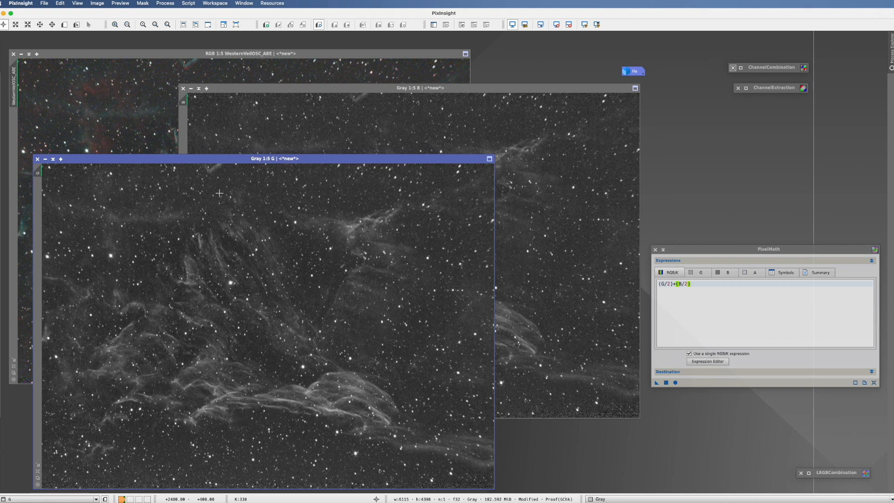
Rename the blended G image as OIII and close the B image
double_click(41, 175)
click(401, 258)
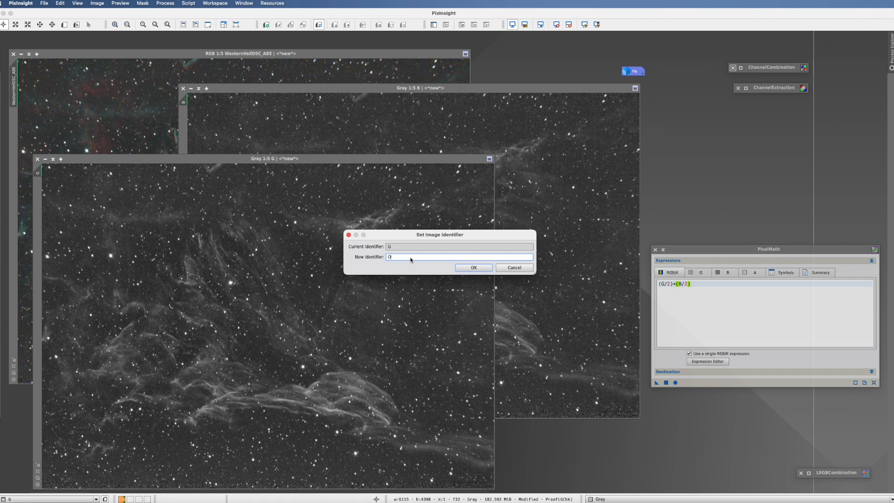
key(Return)
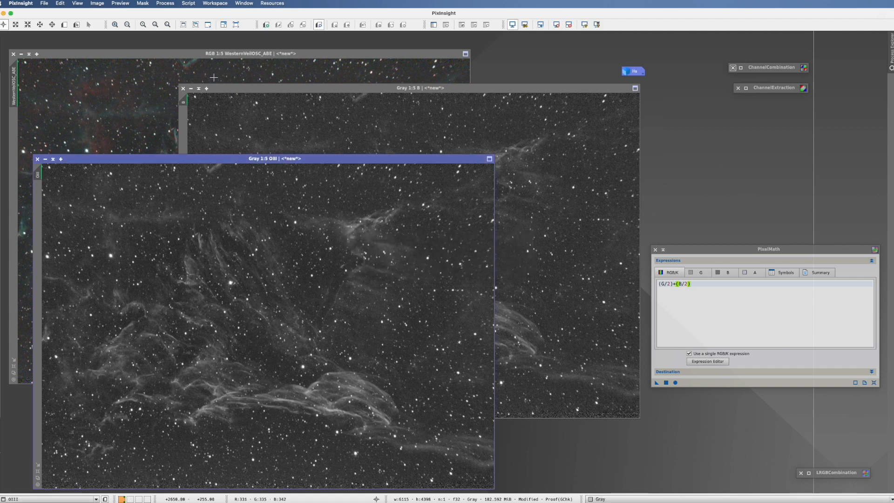
click(183, 88)
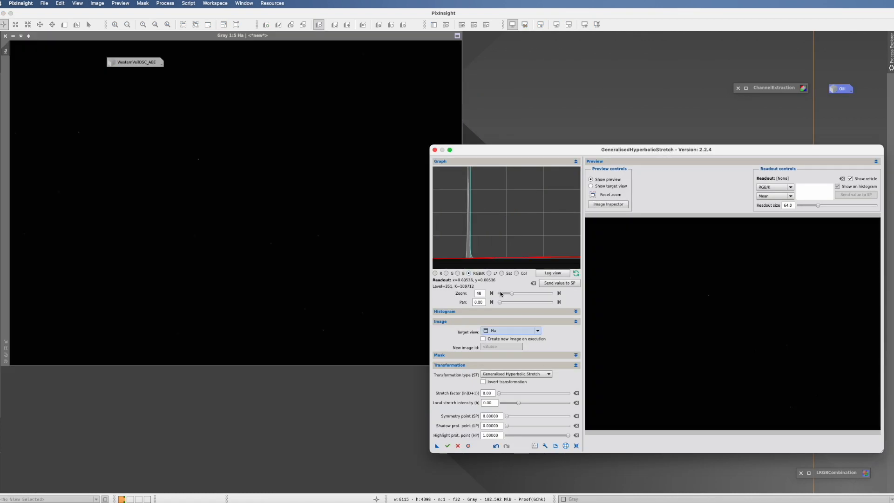
Raise the Ha image's stretch factor in GeneralisedHyperbolicStretch and move the stretched Ha window away from the OIII image
click(507, 394)
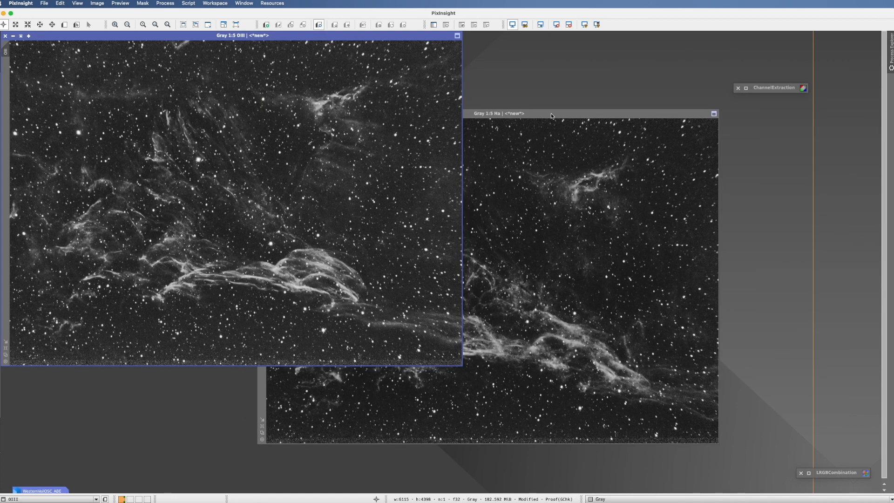
drag(540, 114, 586, 99)
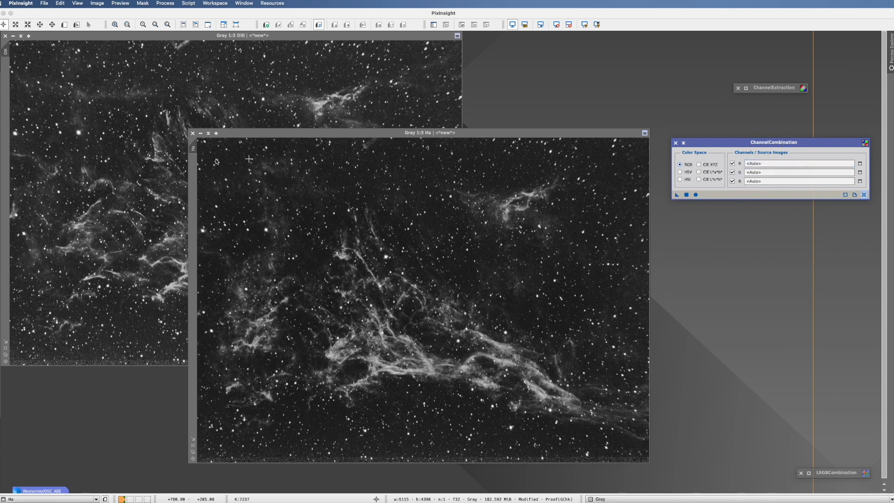
Assign Ha to the red channel and OIII to the green channel in ChannelCombination
click(194, 149)
drag(194, 149, 759, 165)
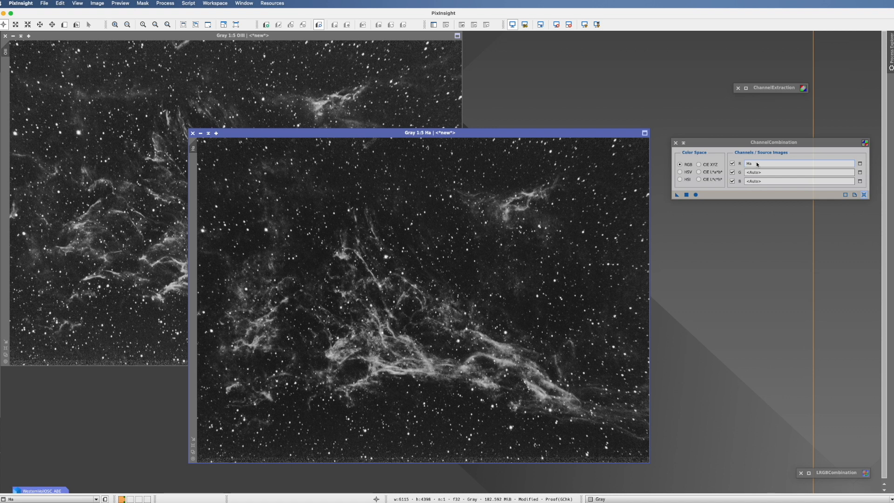
click(860, 173)
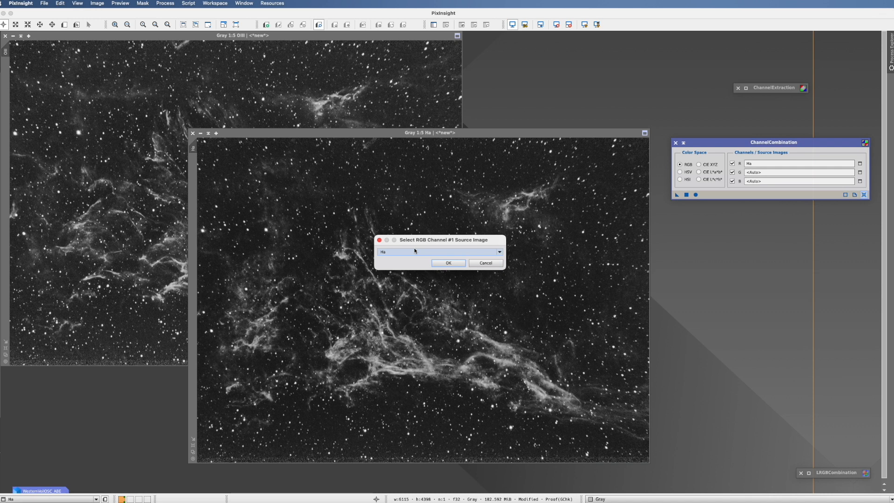
click(413, 251)
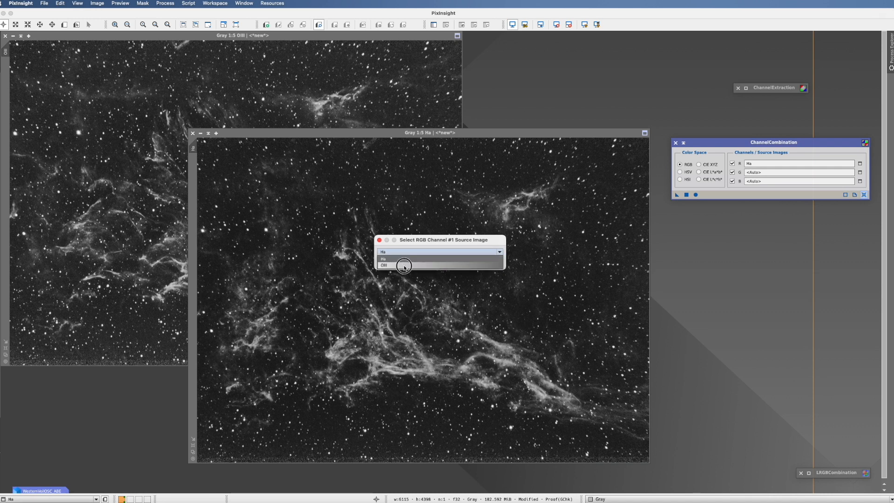
click(401, 260)
click(436, 264)
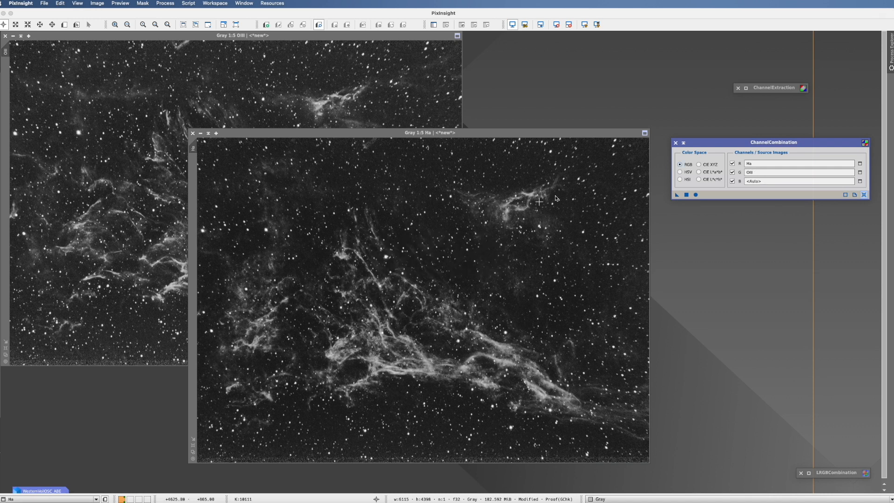
Assign OIII to the blue channel and generate the combined RGB image, moving ChannelCombination off the result
click(860, 181)
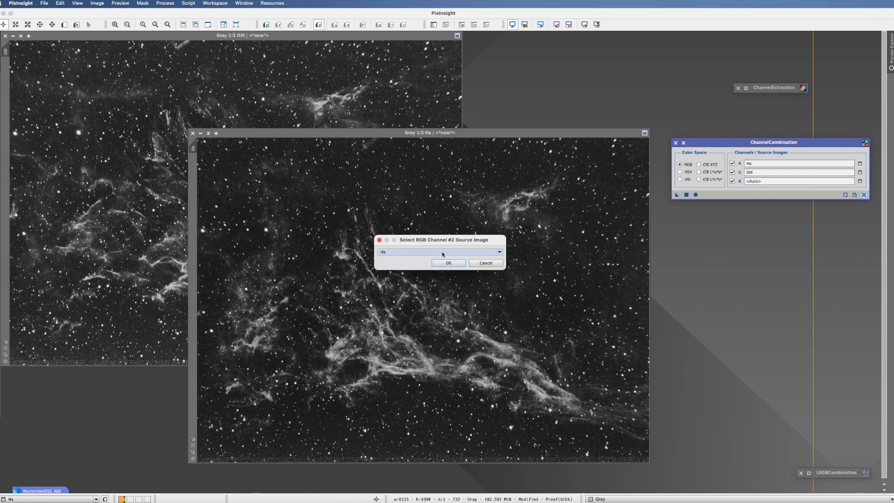
click(442, 252)
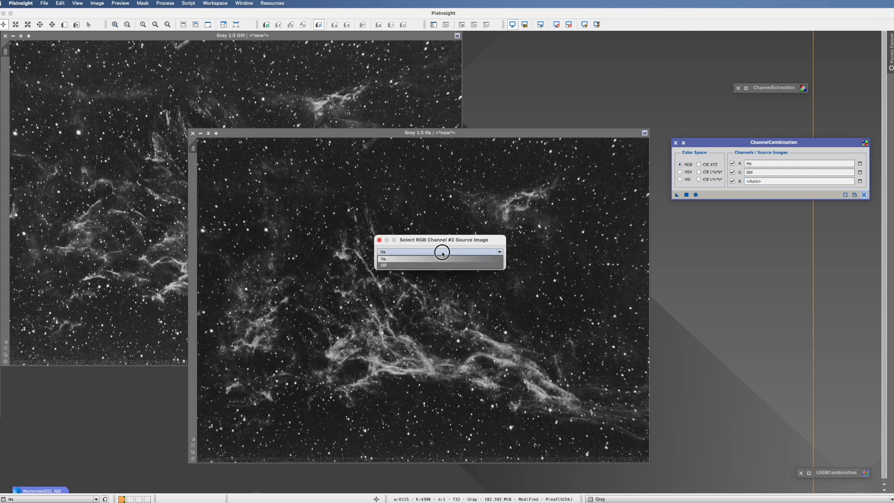
click(407, 266)
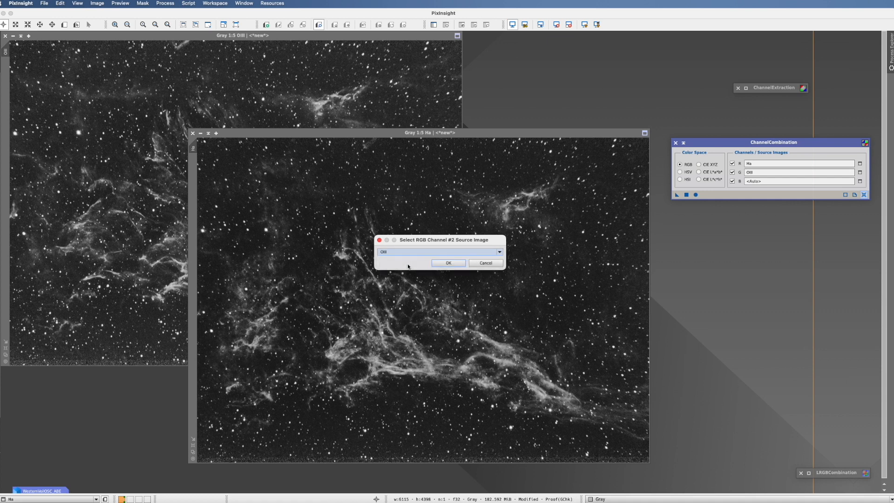
click(447, 263)
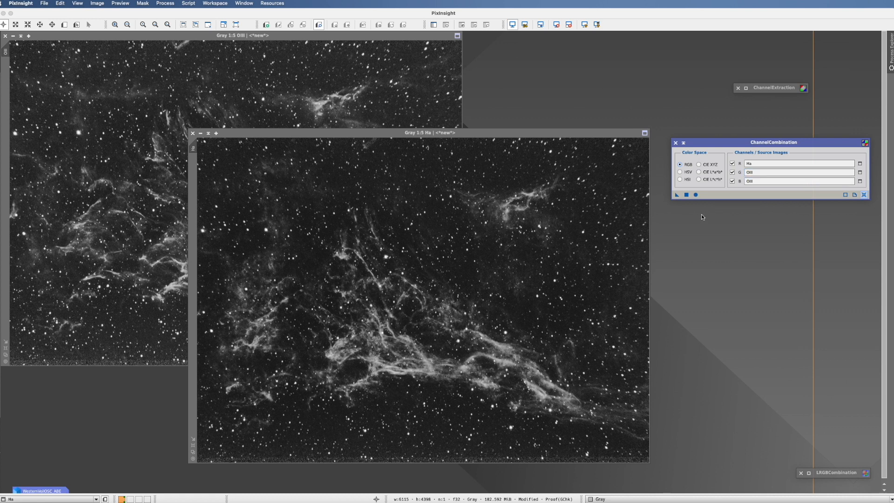
click(696, 195)
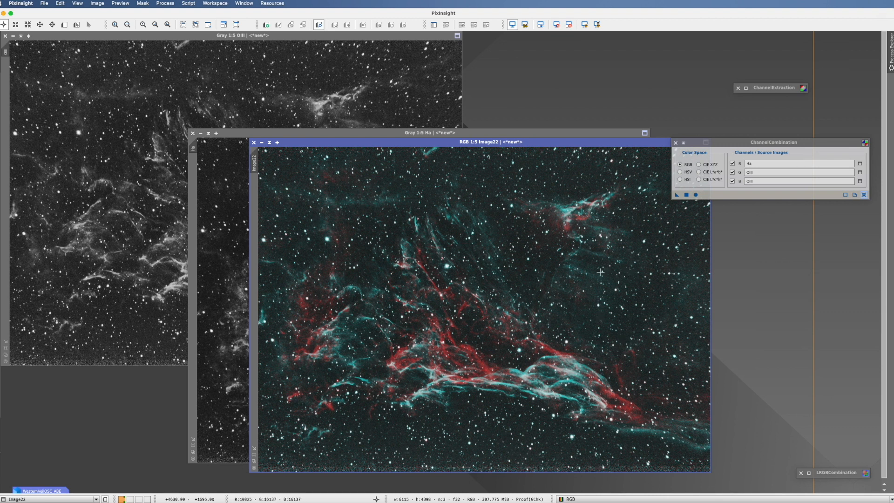
drag(732, 144, 737, 128)
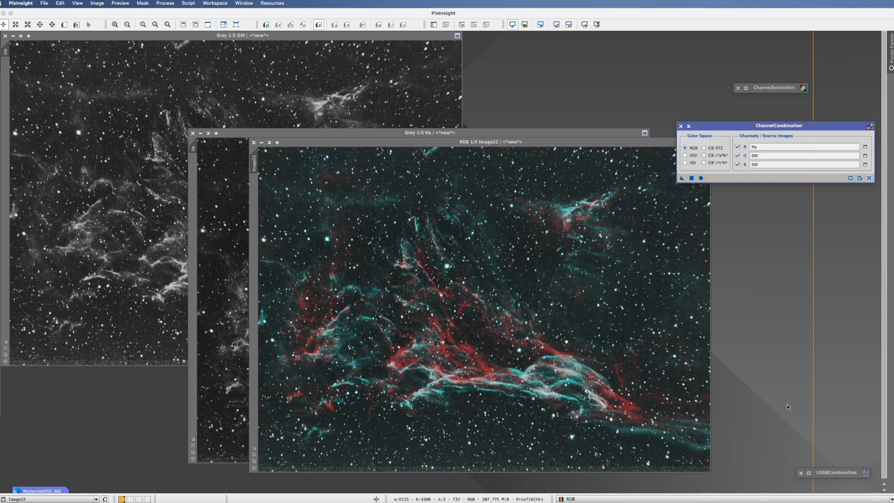
Open LRGBCombination beside the images, collapse ChannelCombination and minimise the first combined RGB image
double_click(826, 474)
drag(629, 277, 763, 204)
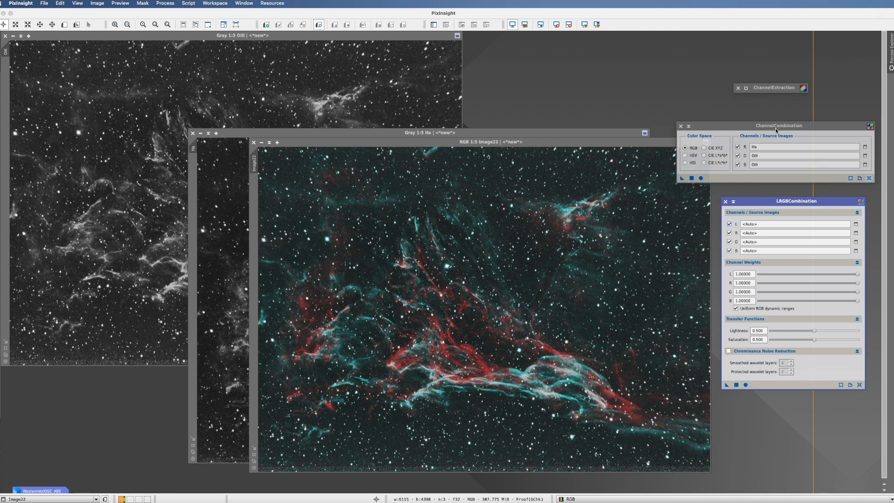
click(745, 125)
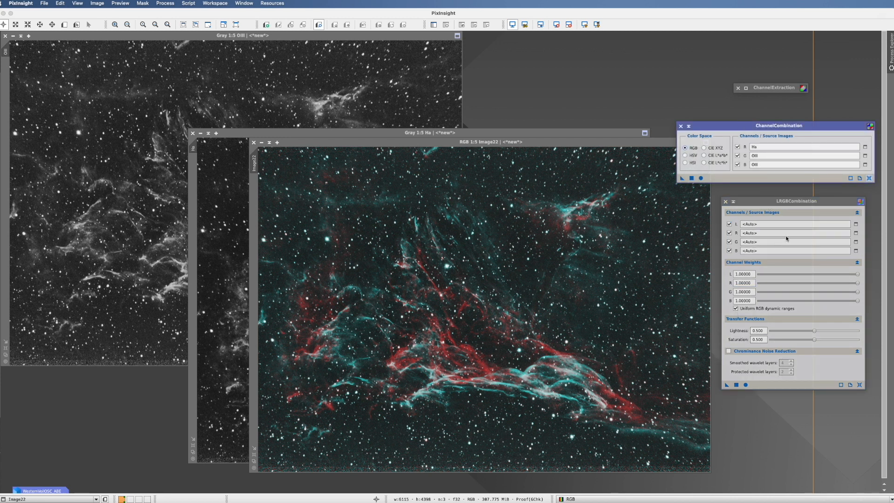
click(687, 126)
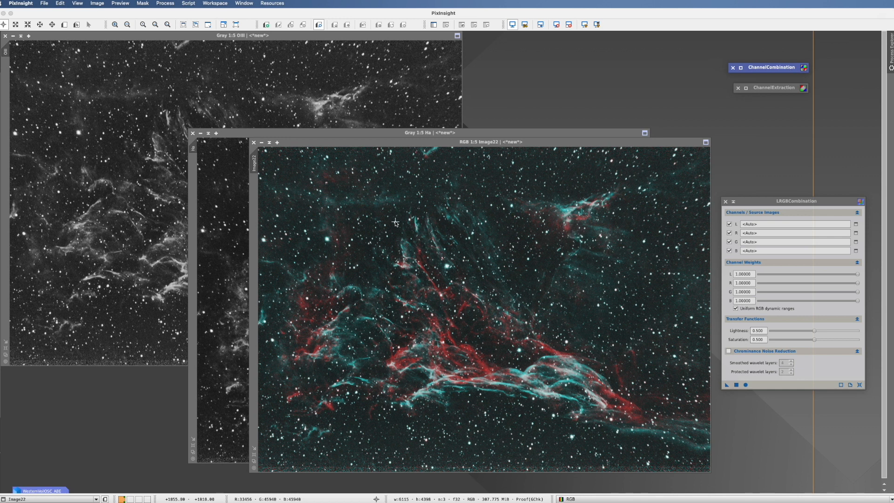
click(262, 143)
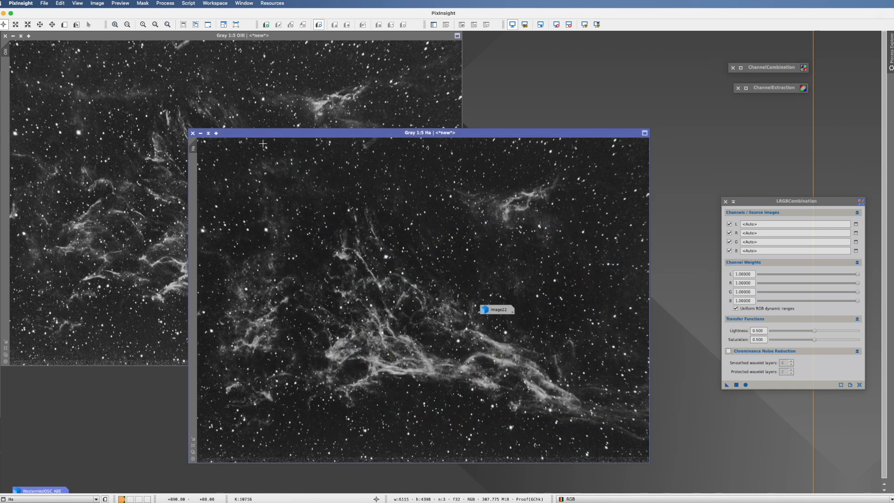
In LRGBCombination, disable the L channel and assign Ha to red and OIII to both green and blue
click(729, 225)
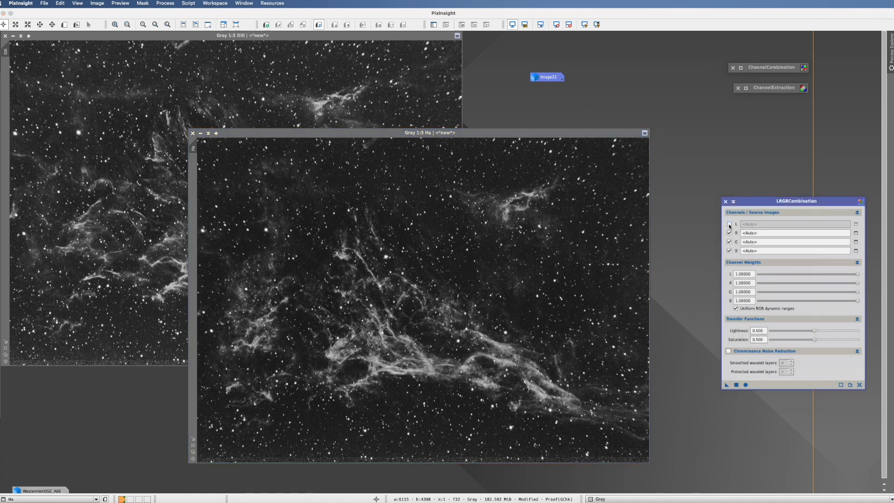
drag(193, 148, 747, 235)
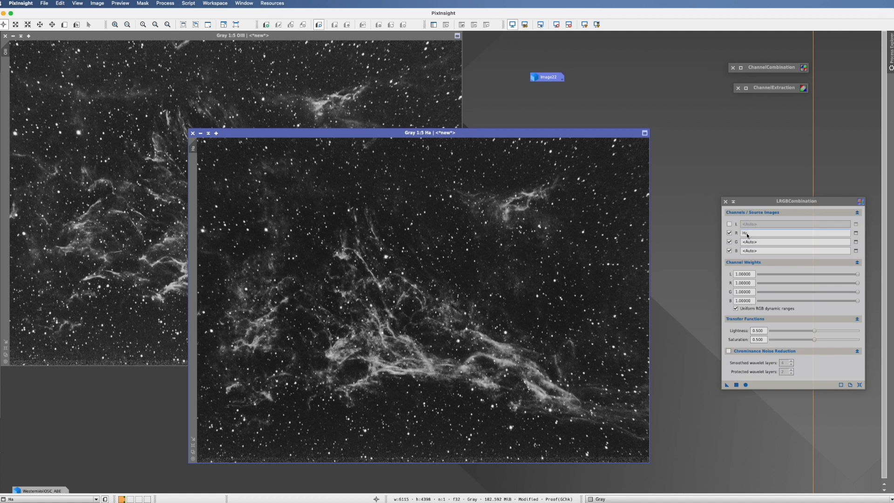
drag(6, 55, 750, 242)
drag(5, 52, 752, 251)
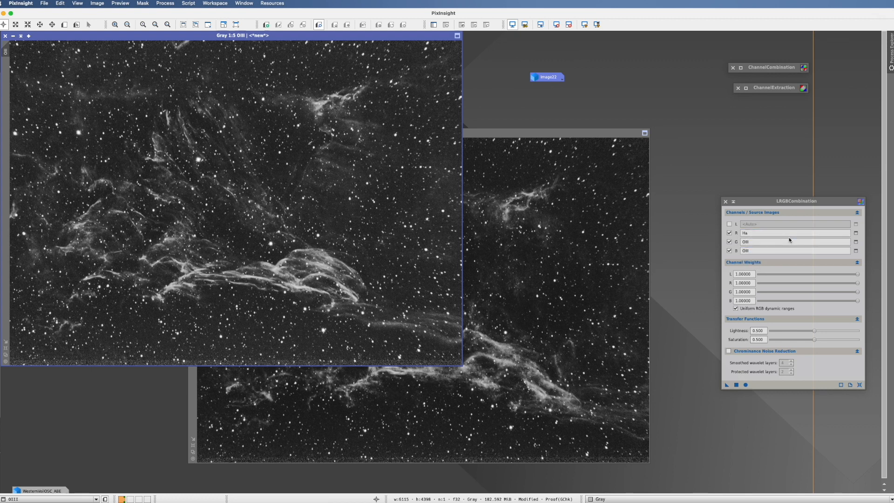
Enable chrominance noise reduction, set the channel weights to 0.80 for green and 0.81 for blue, and generate the combined image
click(729, 351)
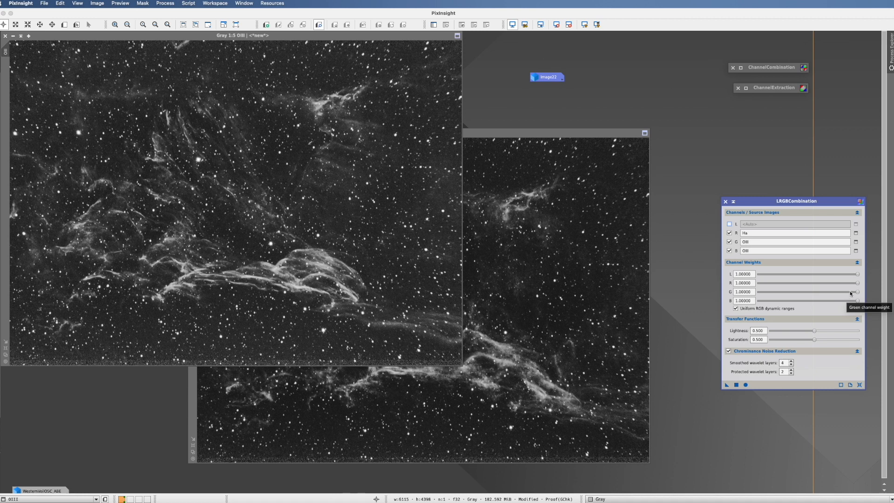
drag(858, 294, 840, 302)
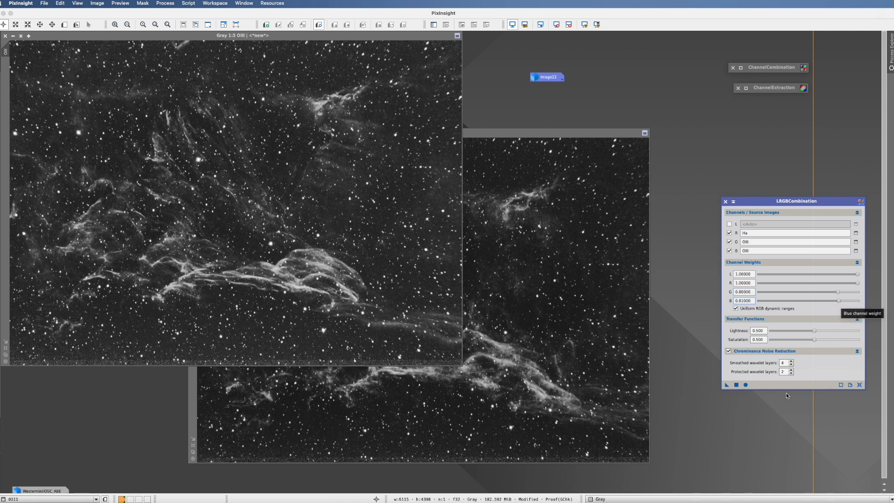
click(745, 385)
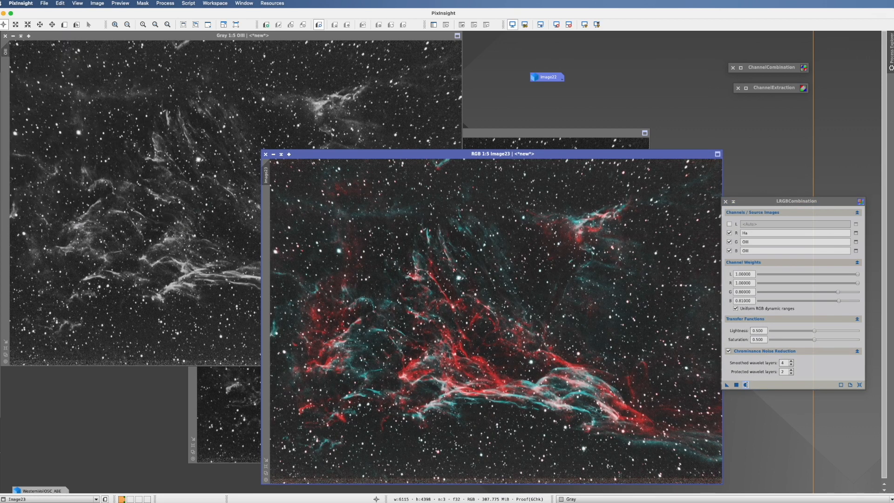
Restore Image22 and place it beside Image23 to compare the two combinations, then put LRGBCombination away
drag(653, 156, 641, 138)
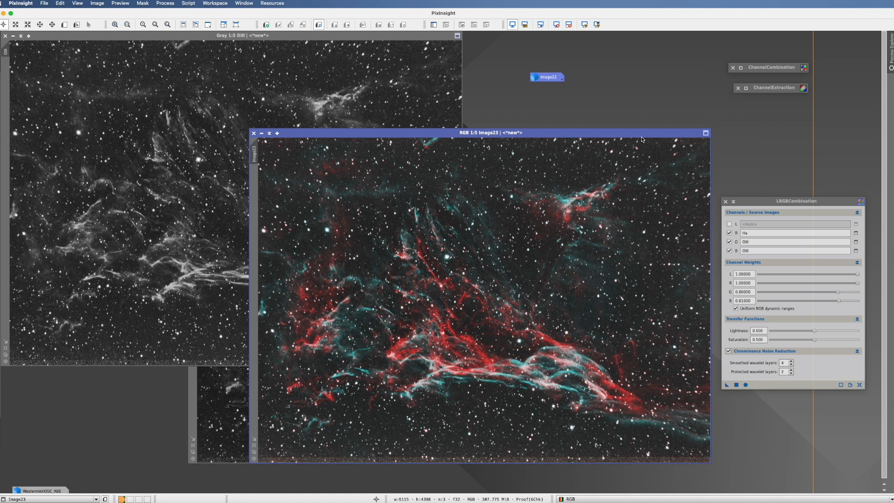
drag(641, 136, 767, 92)
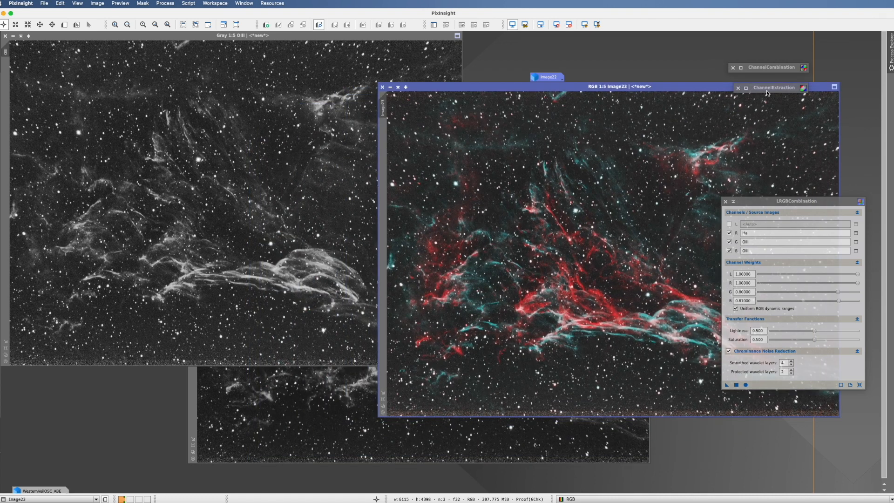
double_click(553, 81)
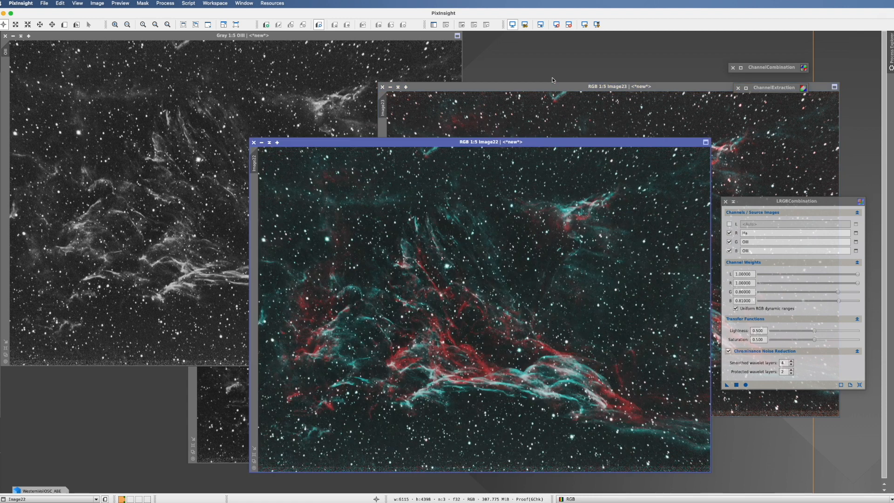
drag(556, 144, 273, 130)
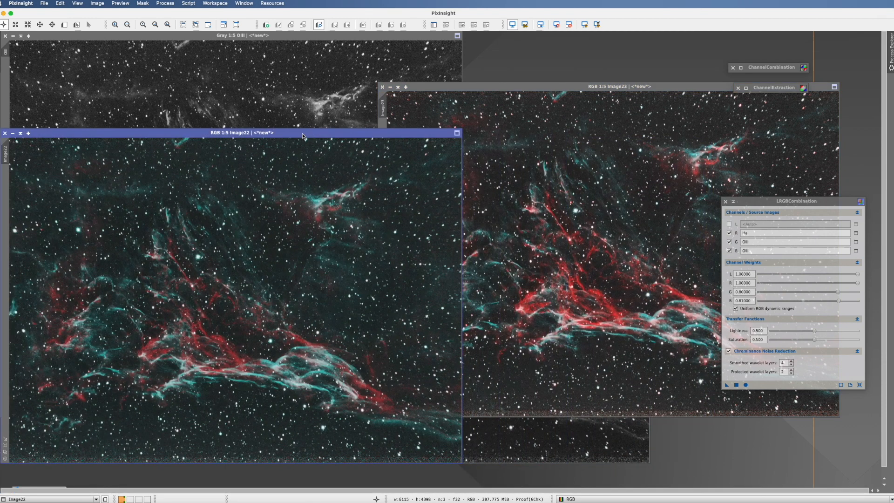
click(498, 83)
drag(498, 82, 534, 66)
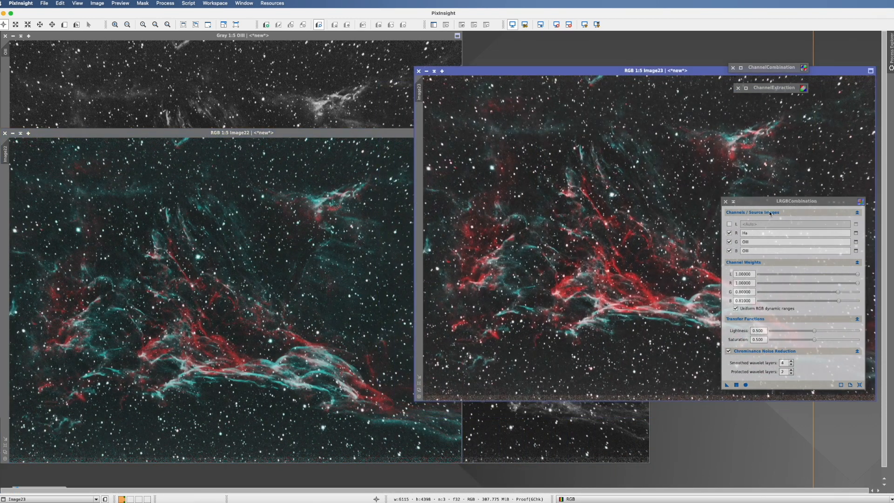
click(725, 201)
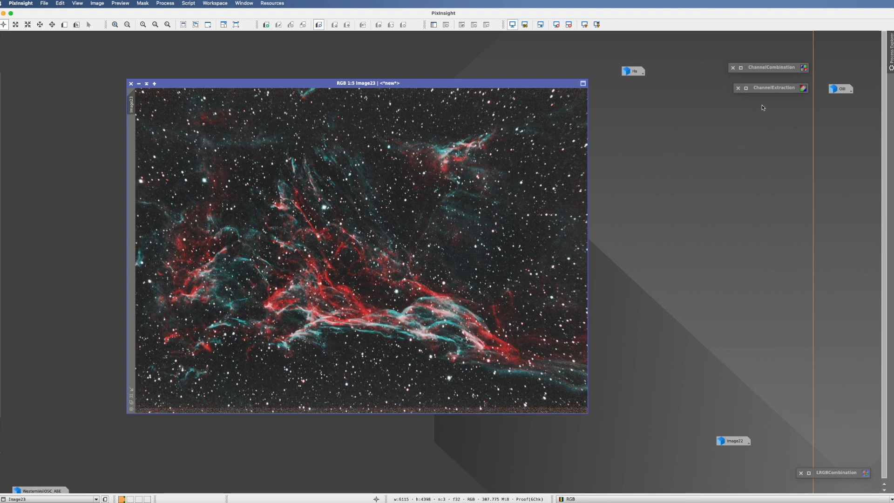
Reopen ChannelExtraction, ChannelCombination and LRGBCombination beside the final image to review the processes used
double_click(770, 88)
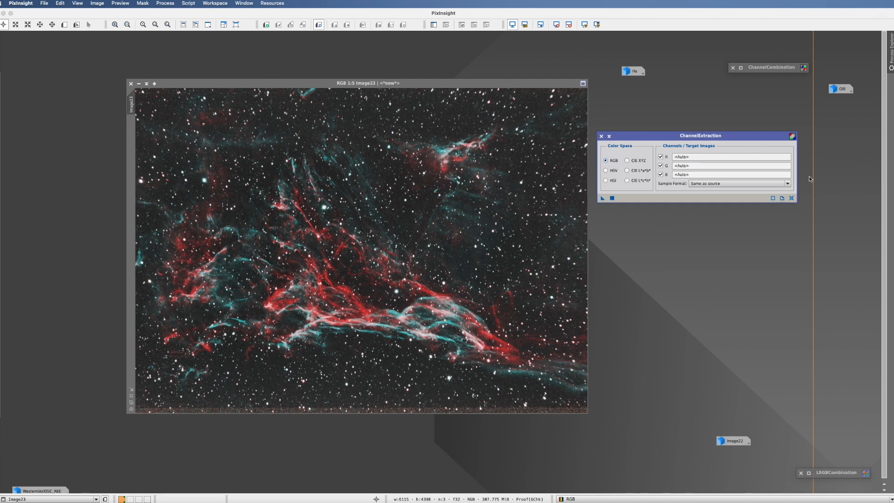
double_click(775, 69)
drag(783, 80, 691, 233)
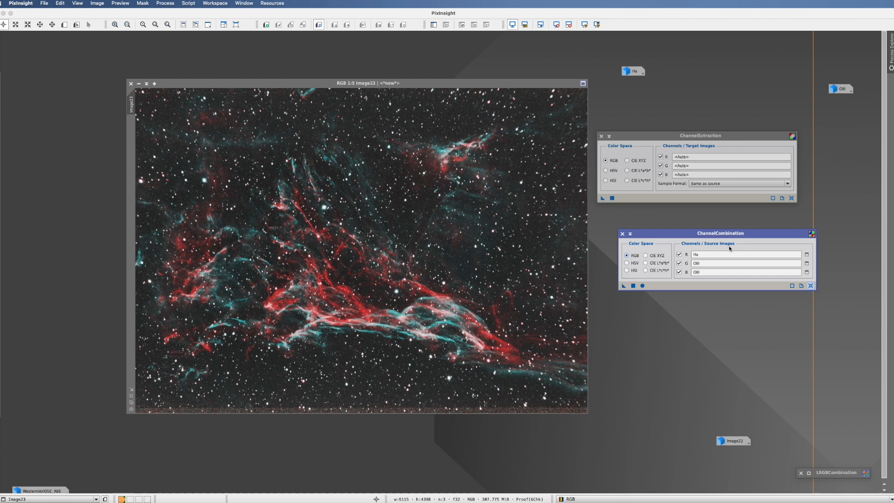
double_click(828, 473)
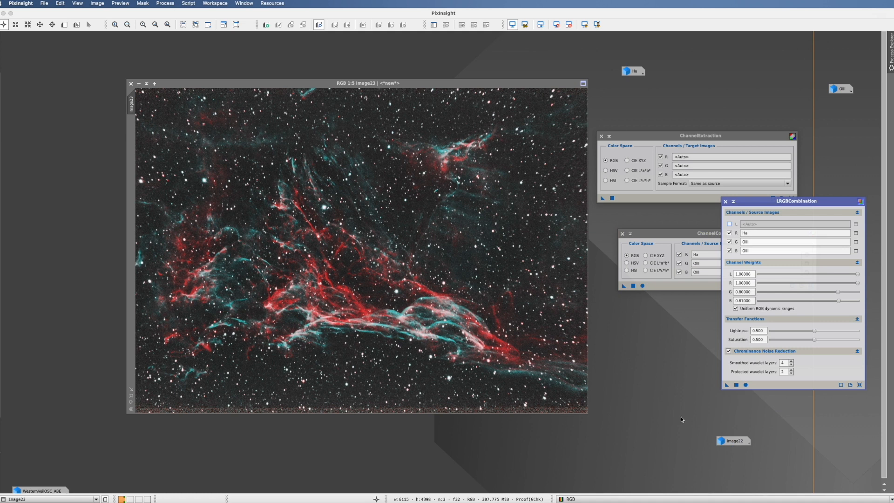